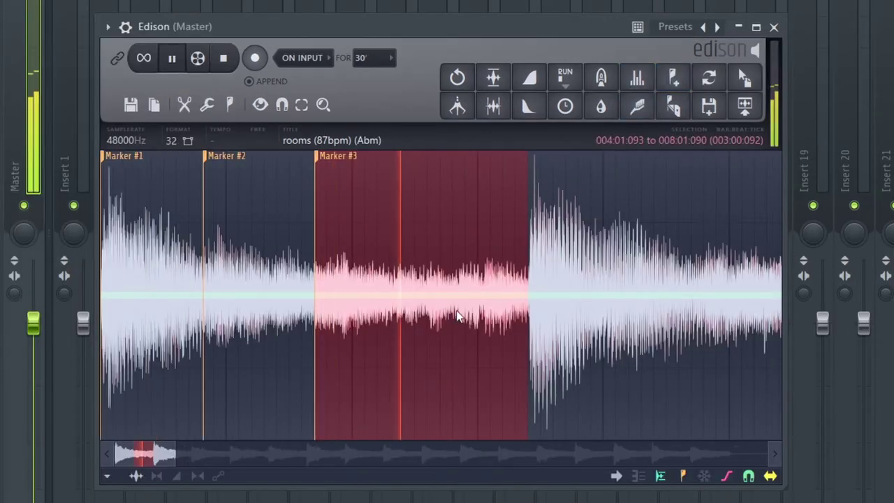
Audition sections of the rooms (87bpm) (Abm) loop and mark the slice boundaries along the waveform, including at 006:01:088 and 008:01:090
key("space")
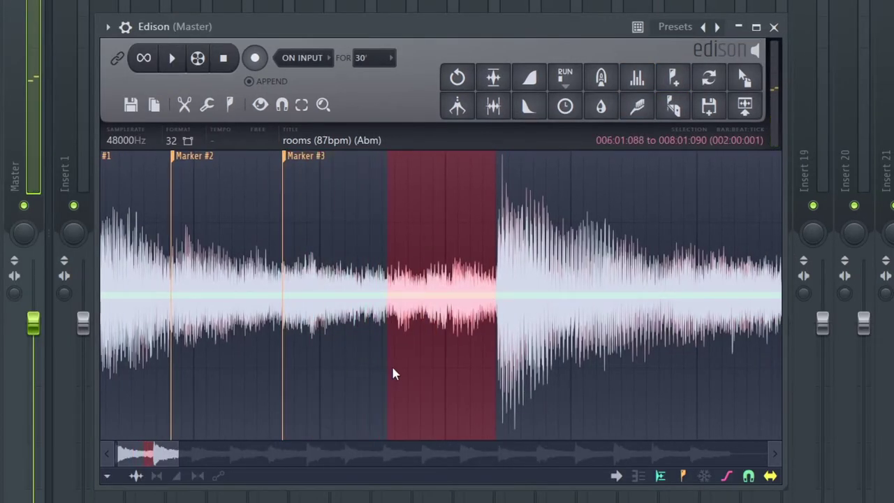
key("space")
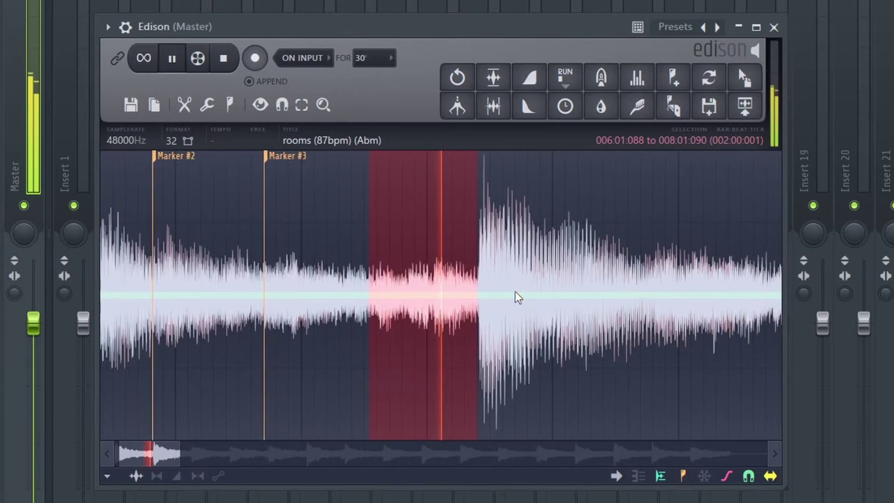
key("space")
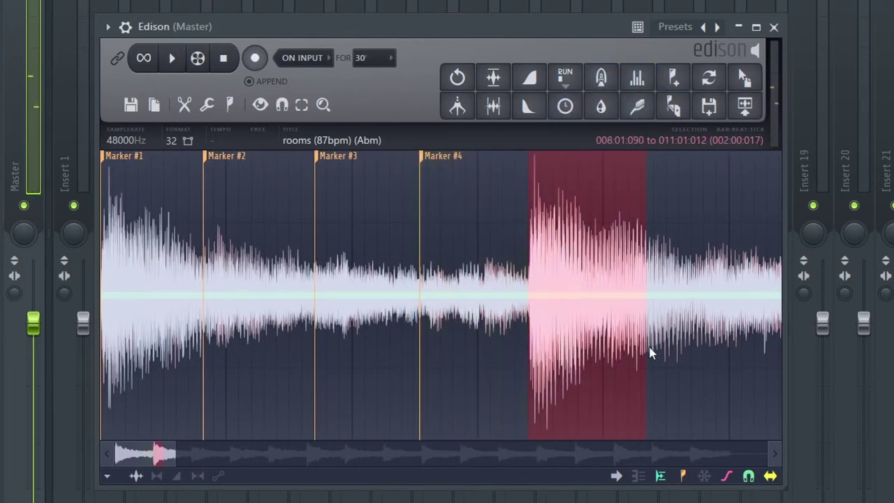
key("space")
left_click_drag(650, 353, 772, 365)
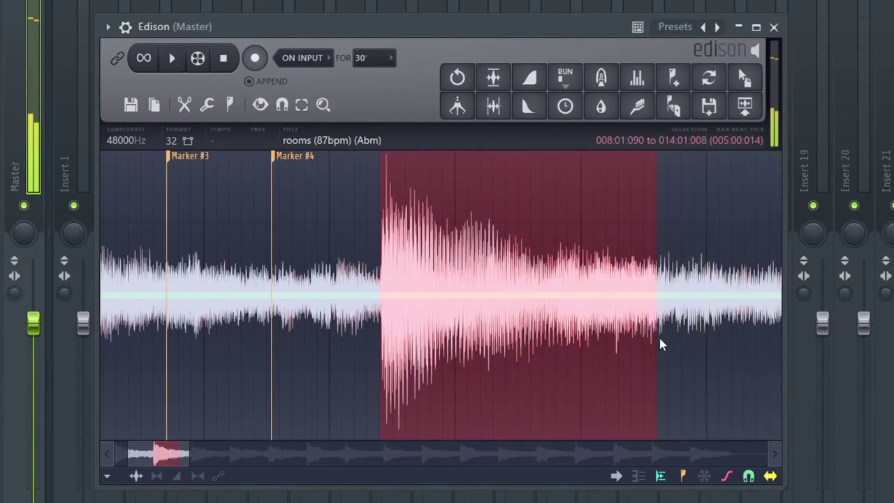
left_click_drag(663, 344, 624, 339)
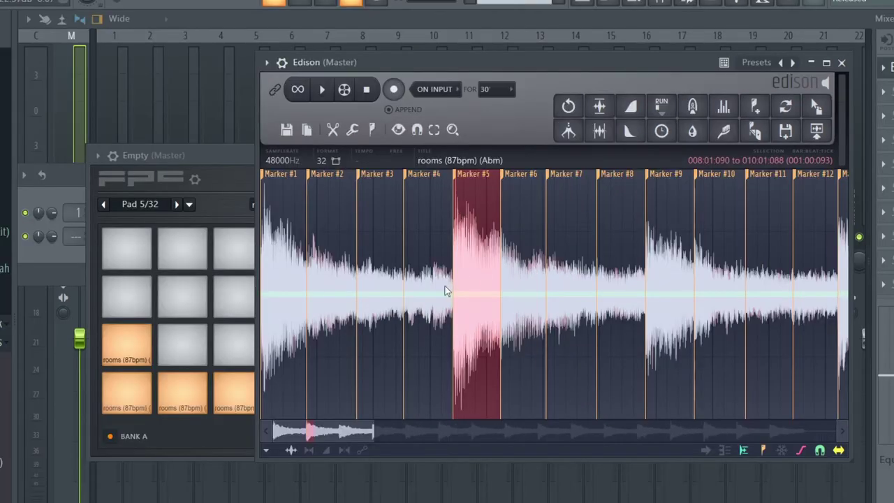
Place the next slice of the rooms loop on the empty FPC pad beside pad 5
left_click_drag(816, 106, 480, 218)
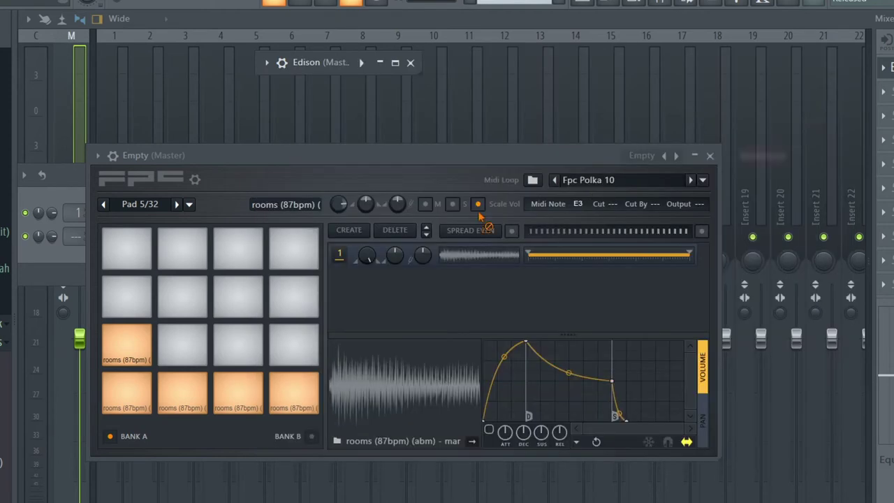
left_click_drag(187, 335, 186, 337)
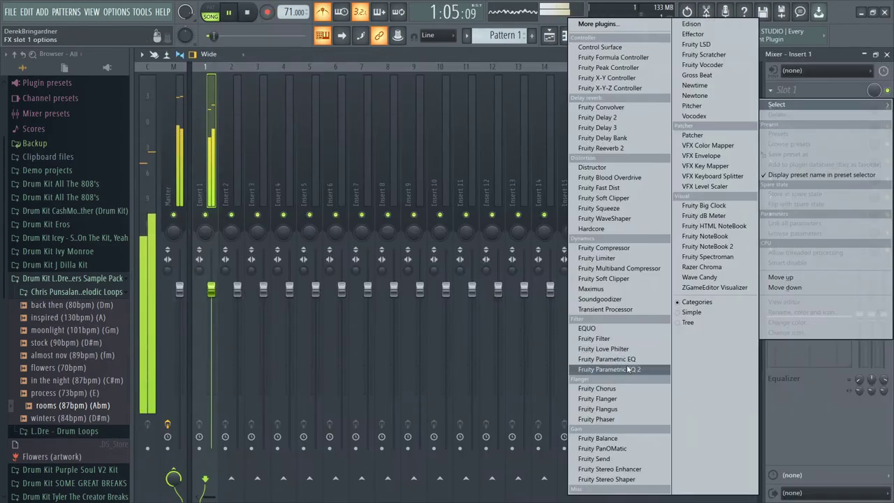
Add Fruity Parametric EQ 2 to Insert 1 with the 20Hz + 18kHz cut preset and raise its low cut to about 200 Hz
left_click(628, 369)
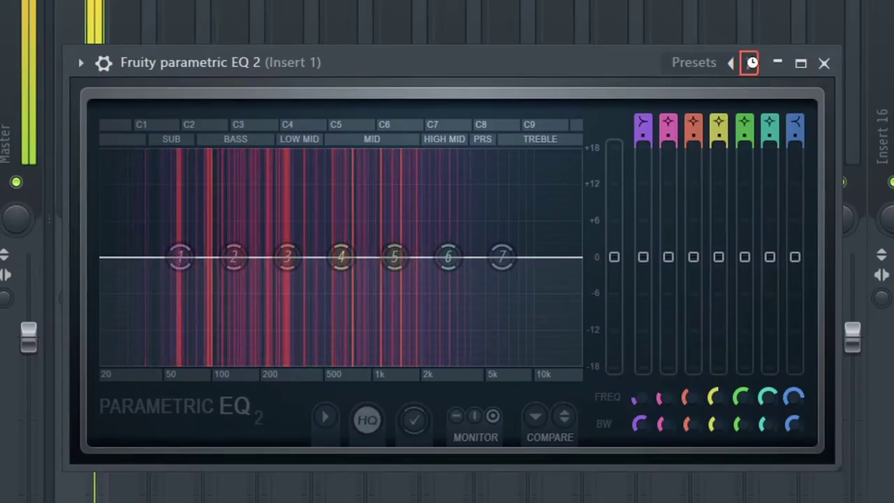
left_click(530, 152)
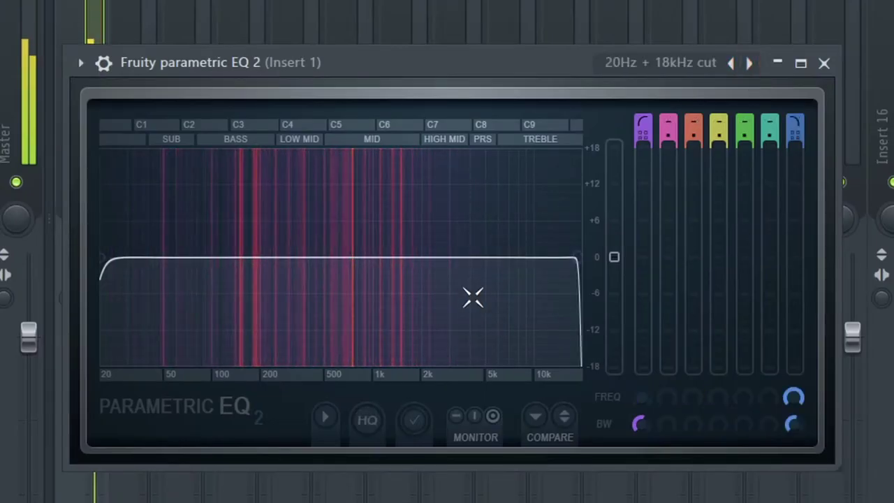
left_click_drag(641, 396, 642, 360)
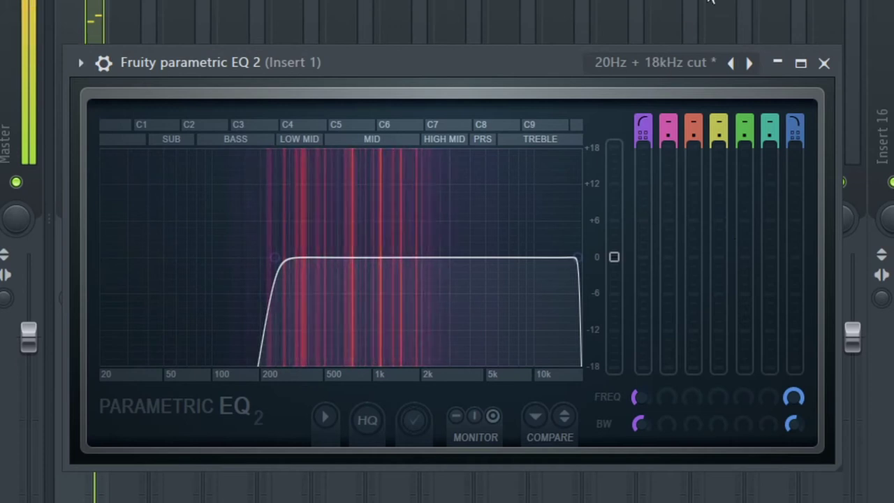
Clone the Empty channel and route the copy to mixer track 2
right_click(208, 161)
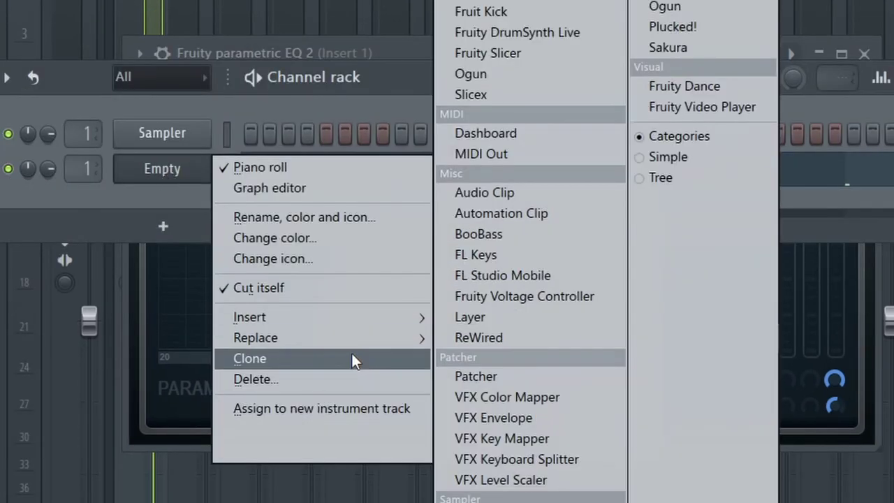
left_click(356, 358)
left_click(98, 232)
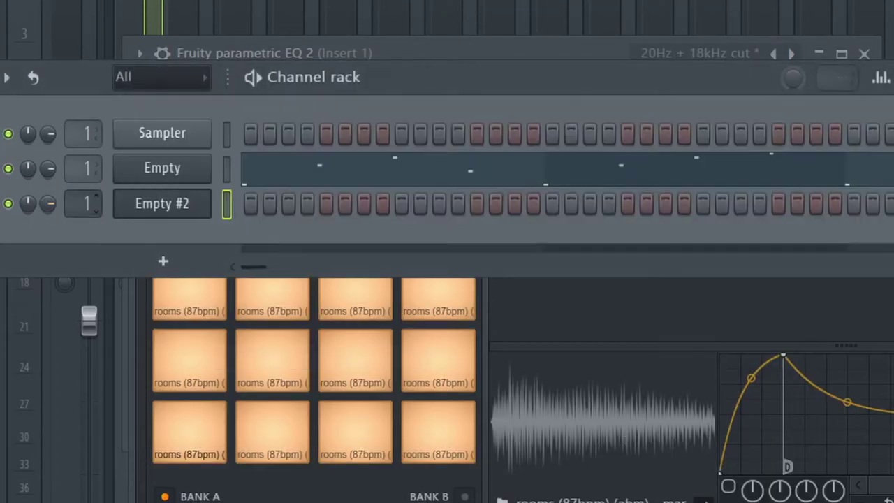
Copy the notes of the Empty channel into the Empty #2 channel
right_click(185, 170)
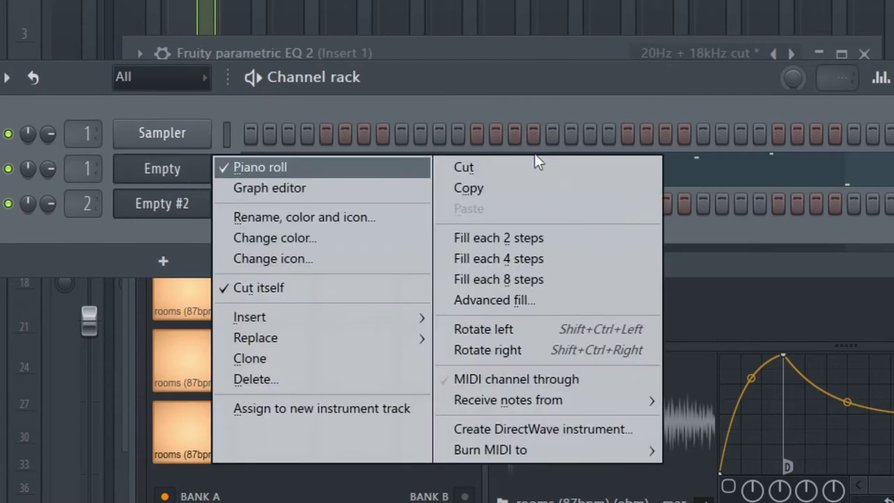
left_click(493, 188)
right_click(168, 206)
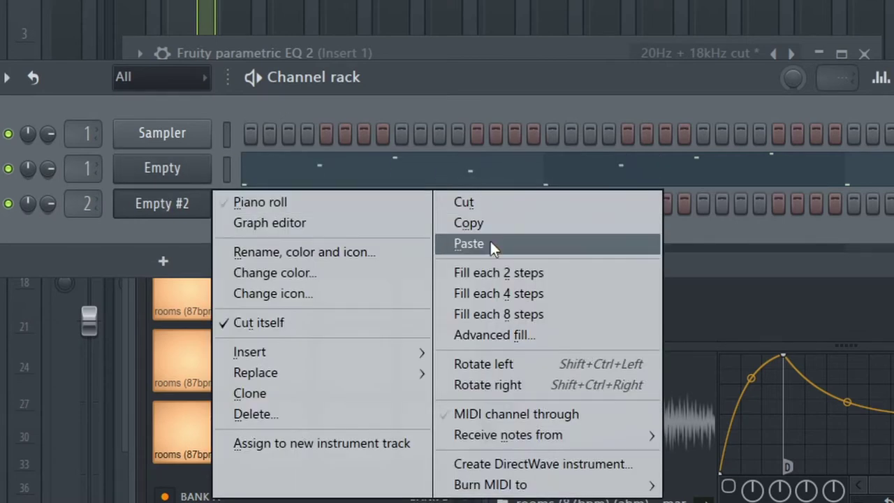
left_click(493, 245)
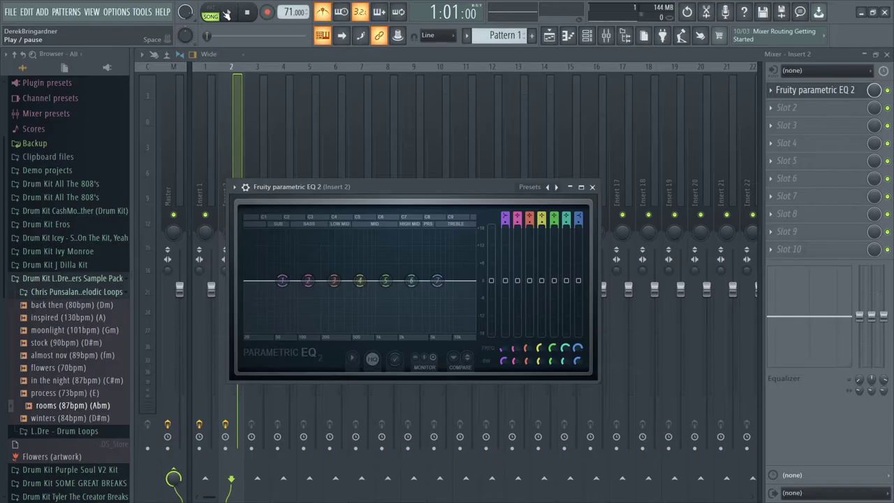
Play the song and cut the high frequencies on Insert 2 by pulling down band 7 of its Parametric EQ 2
left_click(227, 13)
left_click(825, 90)
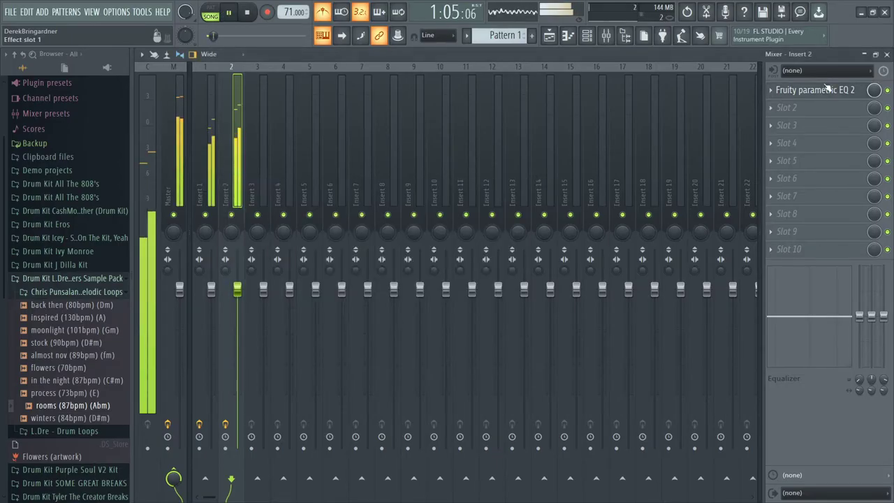
left_click(825, 90)
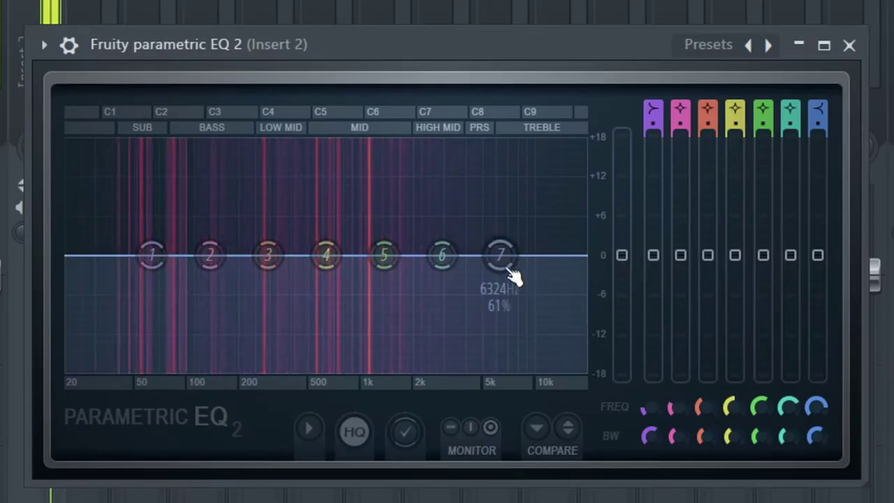
left_click_drag(438, 280, 350, 331)
left_click_drag(302, 369, 260, 369)
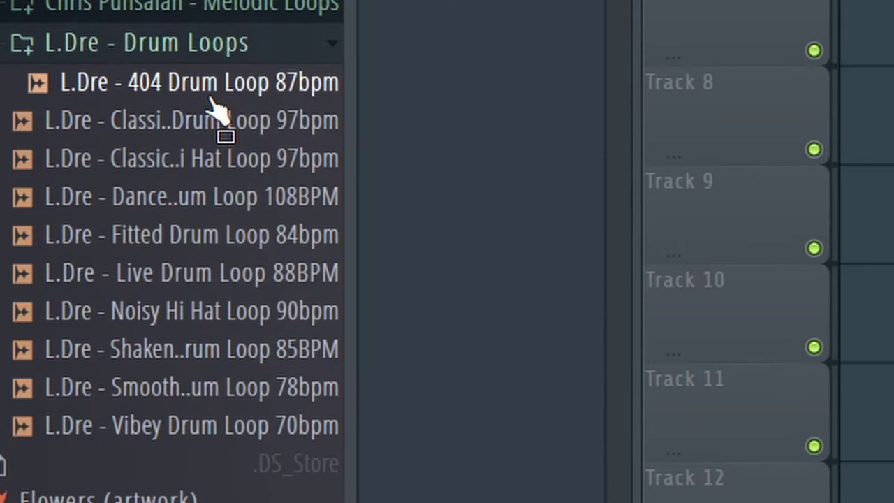
Preview the drum loops, isolate the quiet hit after a kick in L.Dre - Live Drum Loop 88BPM, and add it to the channel rack
left_click(209, 120)
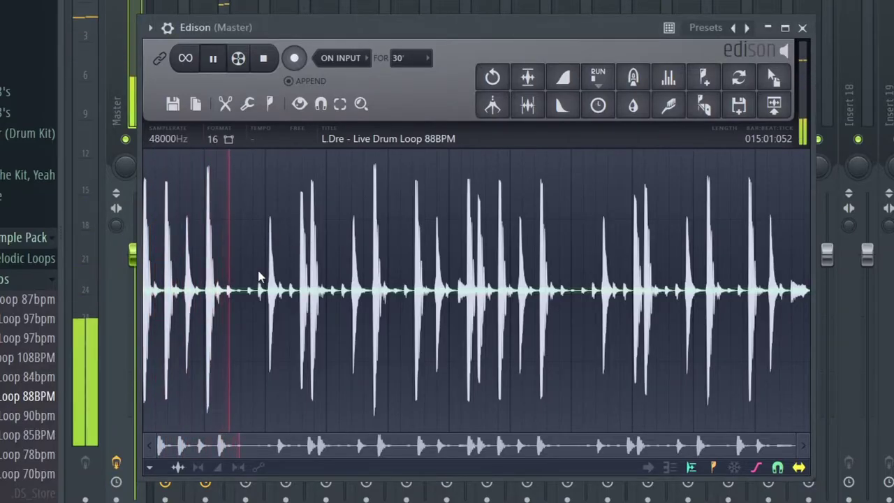
key("space")
scroll(221, 307, "up", 6)
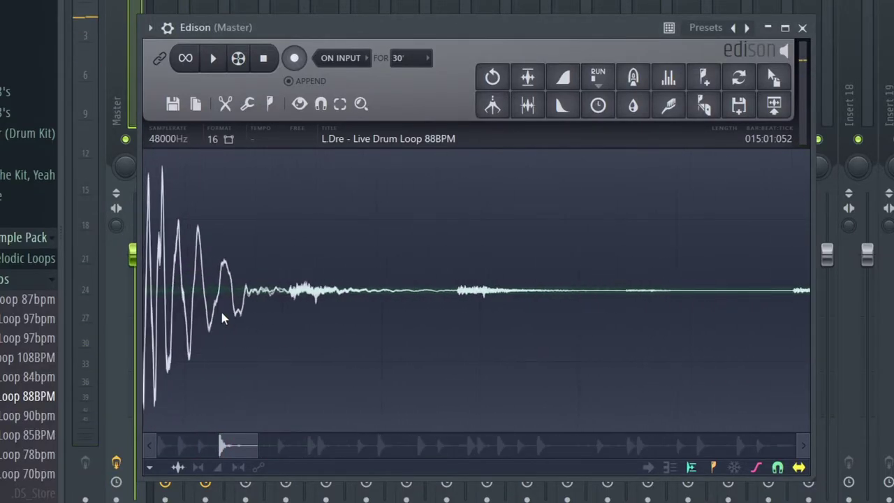
left_click_drag(415, 357, 454, 353)
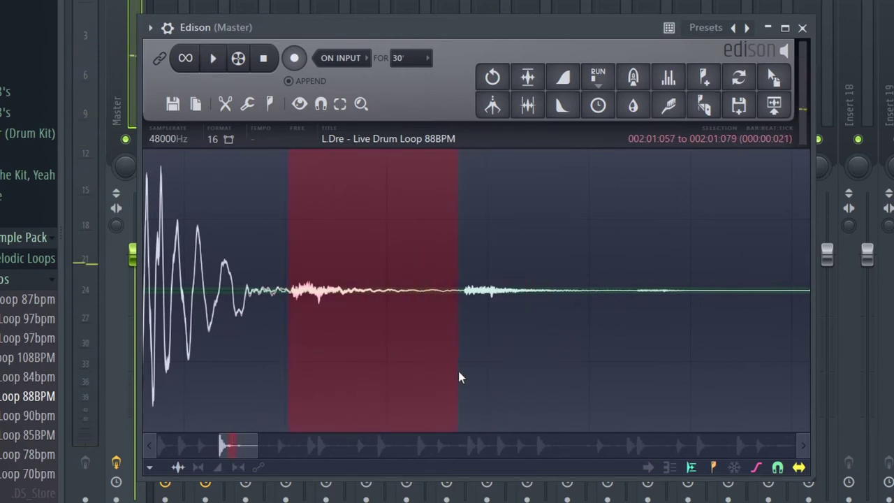
key("space")
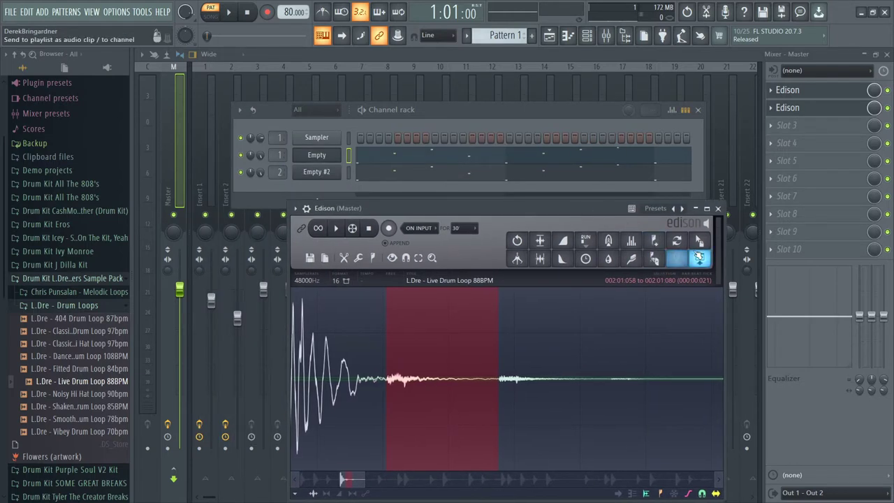
left_click_drag(700, 257, 439, 207)
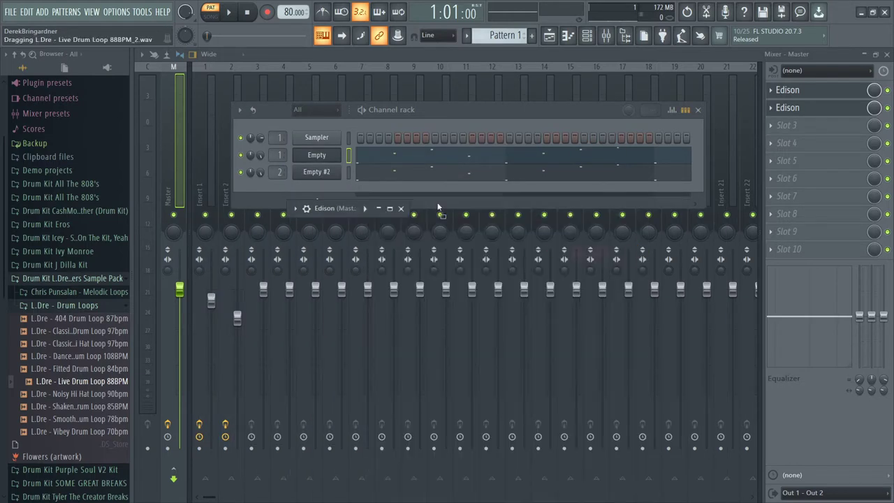
left_click_drag(335, 188, 335, 192)
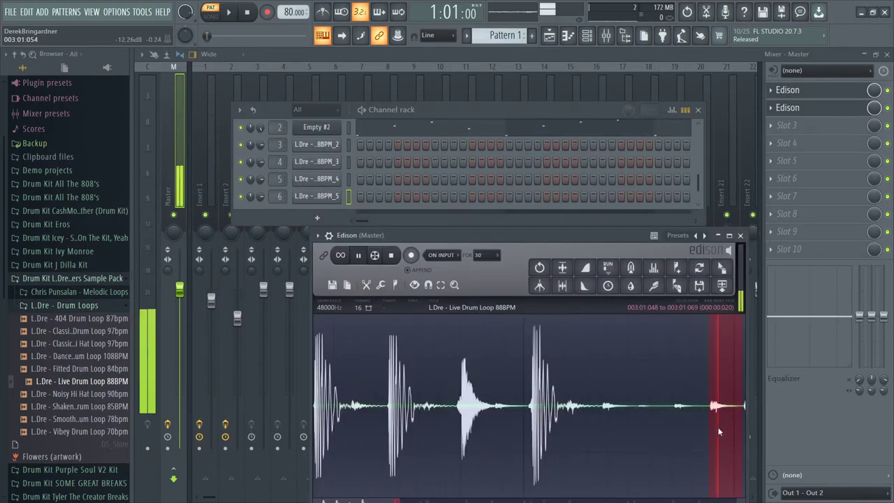
Trim the hi-hat selection in the live drum loop to 003:01:049 through 003:01:069 and add it to the channel rack
scroll(699, 433, "up", 3)
right_click(649, 437)
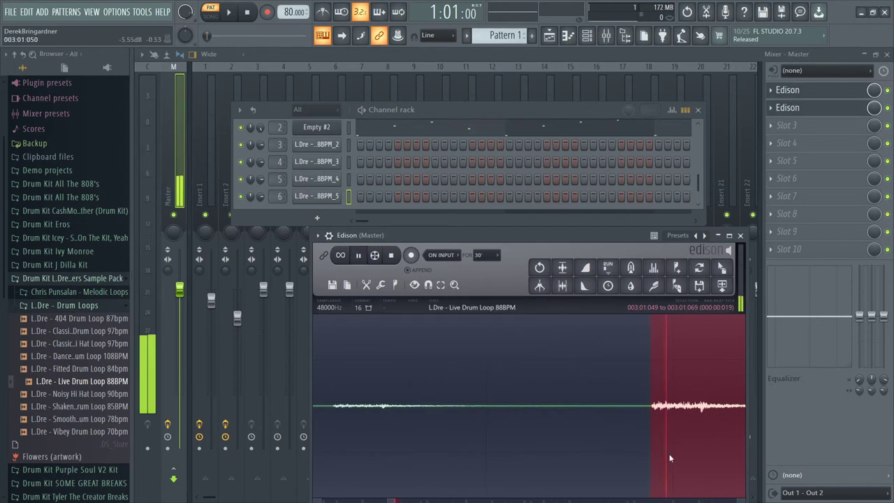
left_click_drag(730, 274, 297, 208)
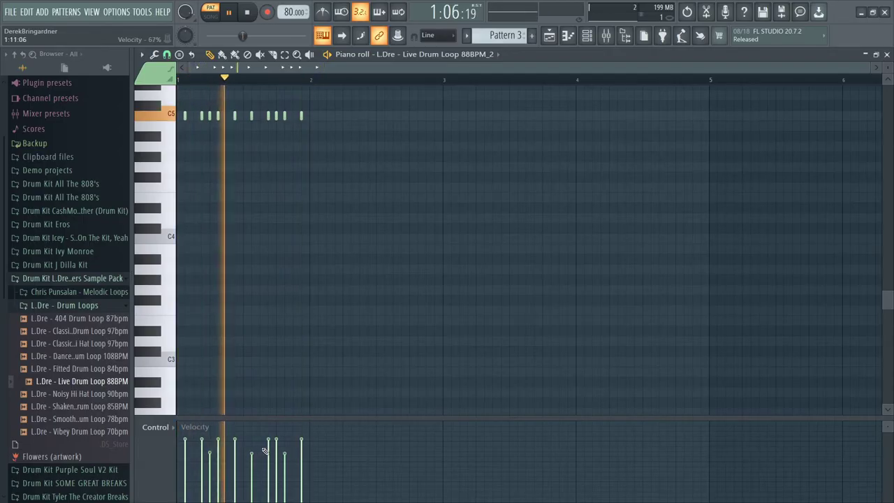
Open Edison on the master track and load L.Dre - Dance Drum Loop 108BPM into it
key("F6")
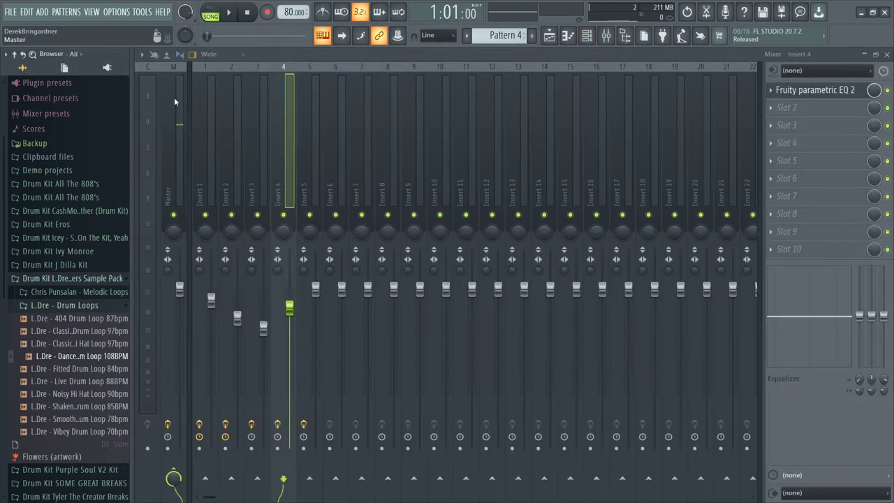
left_click(788, 144)
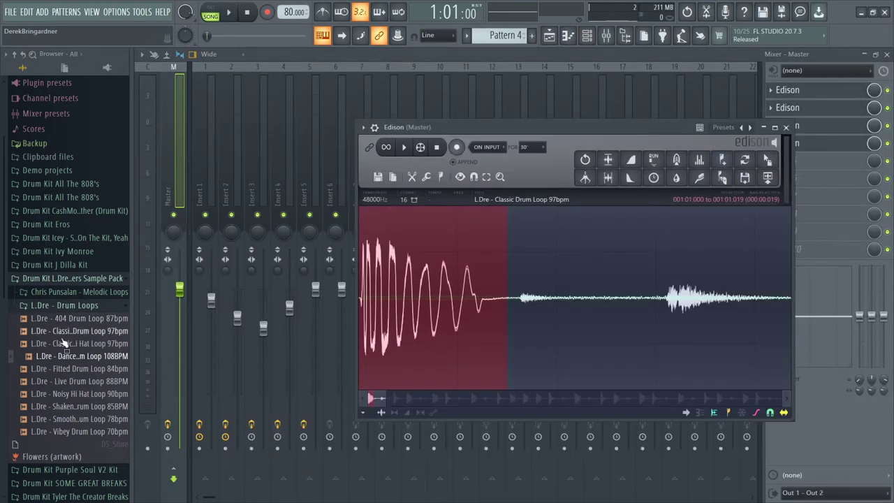
left_click_drag(73, 357, 466, 289)
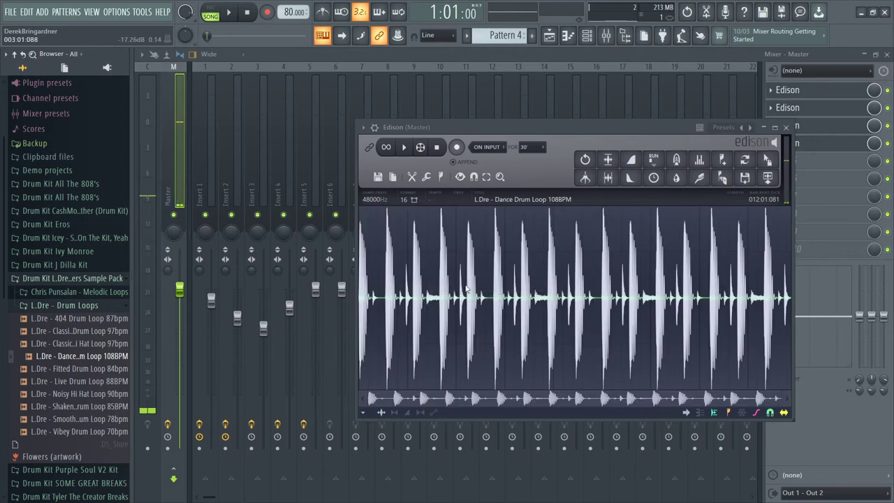
Select the first kick of the dance drum loop, up to 001:01:037, and replace the sample of the channel on mixer track 5 with it
scroll(371, 330, "up", 5)
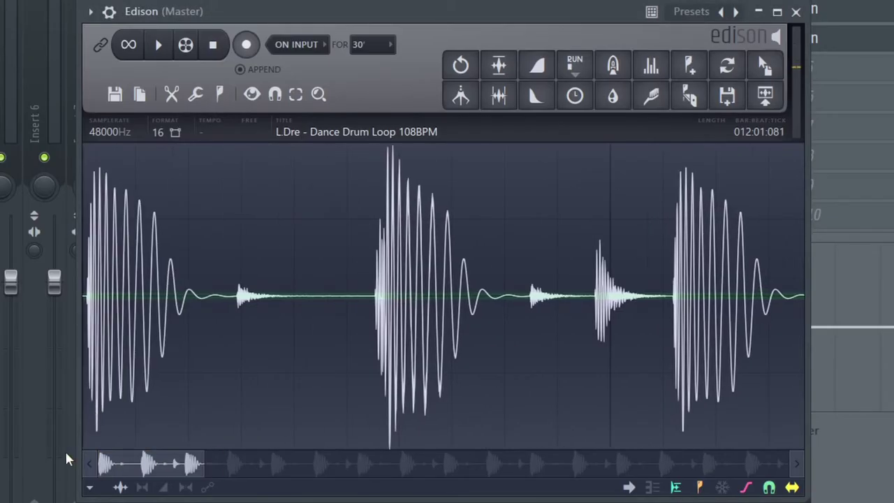
left_click_drag(235, 318, 83, 328)
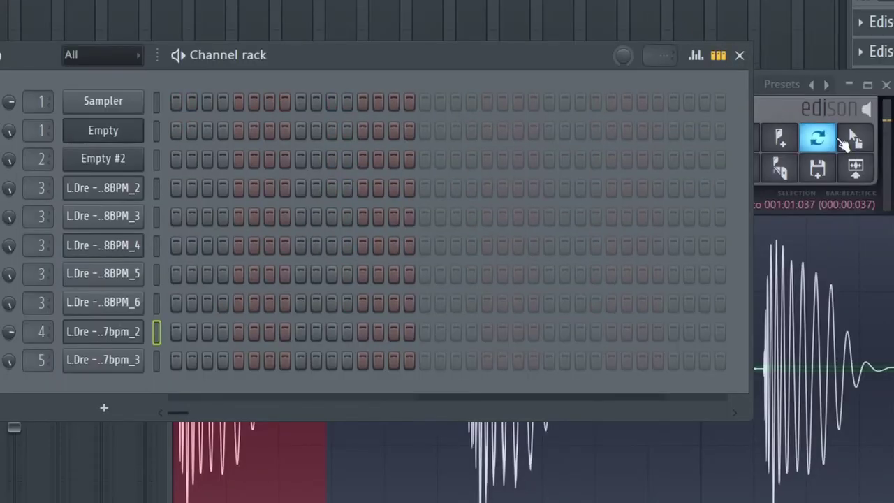
left_click_drag(765, 65, 55, 327)
Load L.Dre - Fitted Drum Loop 84bpm into Edison and select its snare hit from 001:01:077 to 002:01:002
left_click_drag(145, 399, 290, 346)
scroll(230, 346, "up", 3)
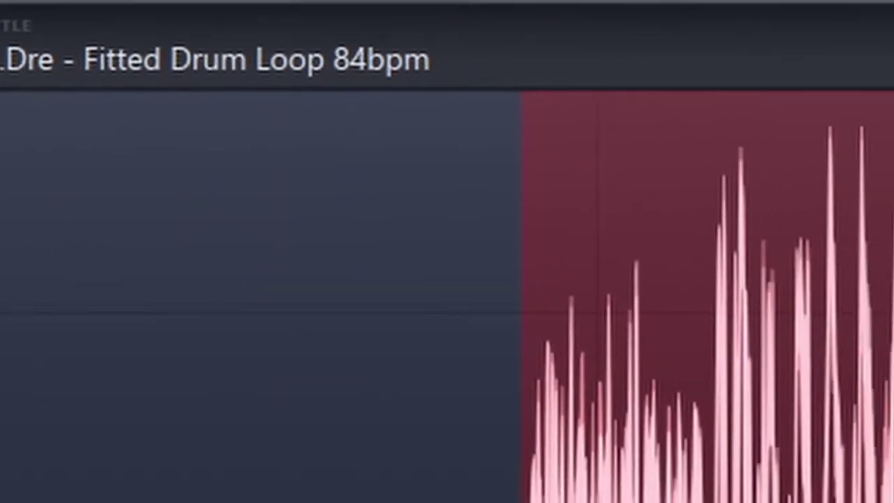
scroll(447, 314, "up", 3)
scroll(447, 315, "down", 2)
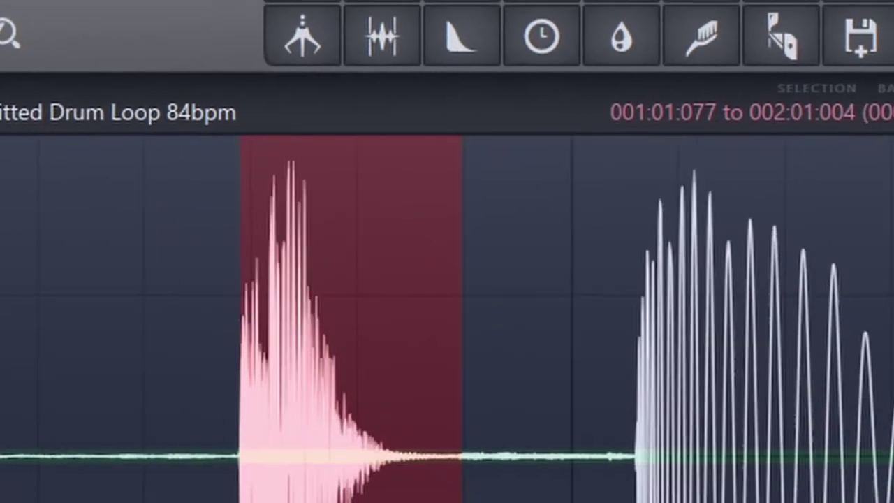
left_click_drag(462, 489, 428, 500)
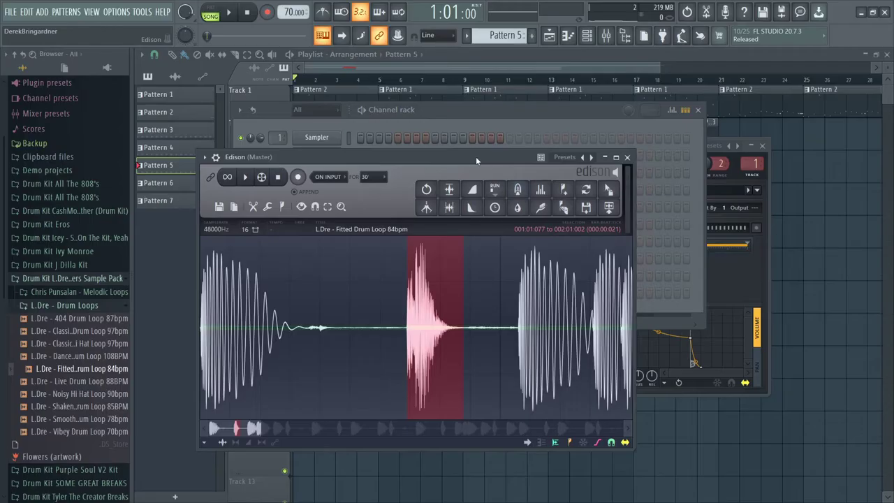
Move Edison aside and replace the sample of the channel on mixer track 4 with the selected snare
left_click_drag(476, 156, 714, 140)
left_click_drag(844, 177, 609, 224)
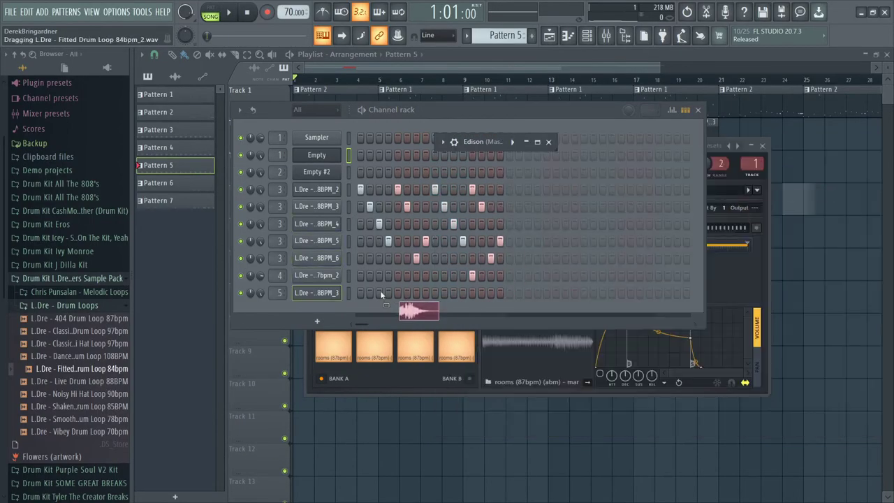
left_click_drag(345, 294, 335, 283)
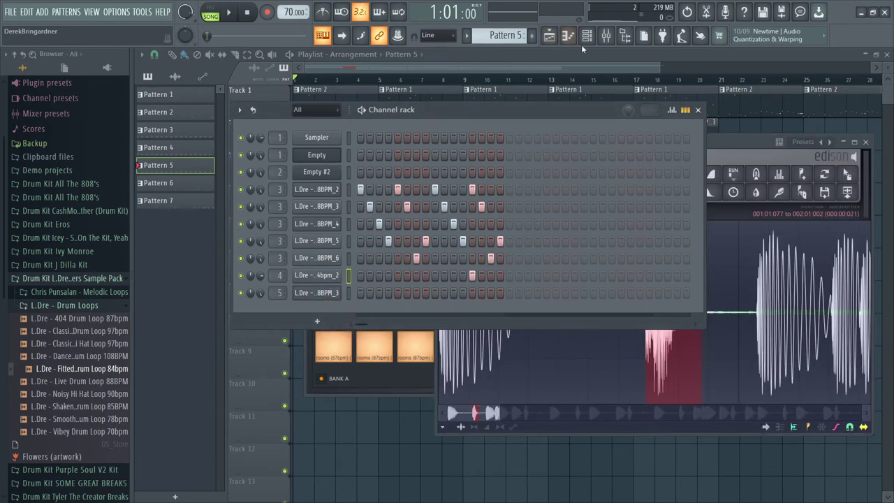
Show the playlist and play the song from just before bar 5 to audition the new drum samples
left_click(549, 41)
left_click(378, 82)
key("space")
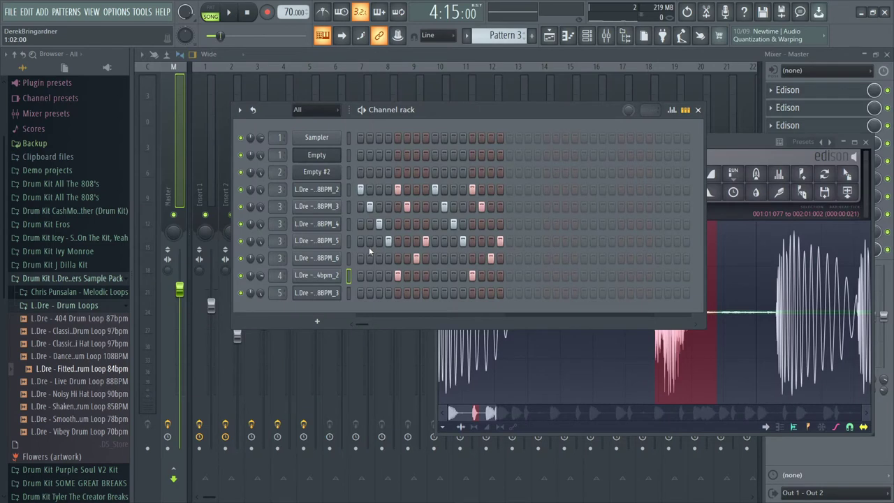
Open the piano roll of the Fitted Drum Loop snare channel in Pattern 3 and select all its notes
right_click(334, 273)
left_click(364, 274)
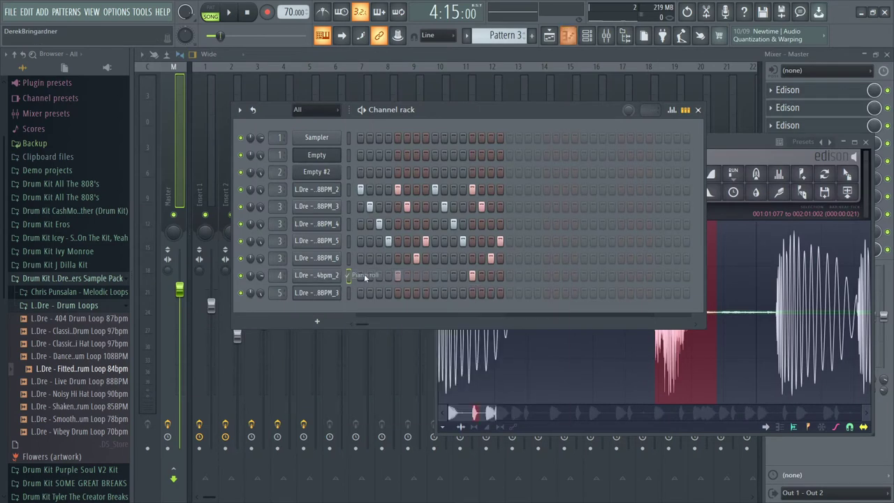
right_click(333, 278)
left_click(361, 274)
scroll(266, 291, "up", 4)
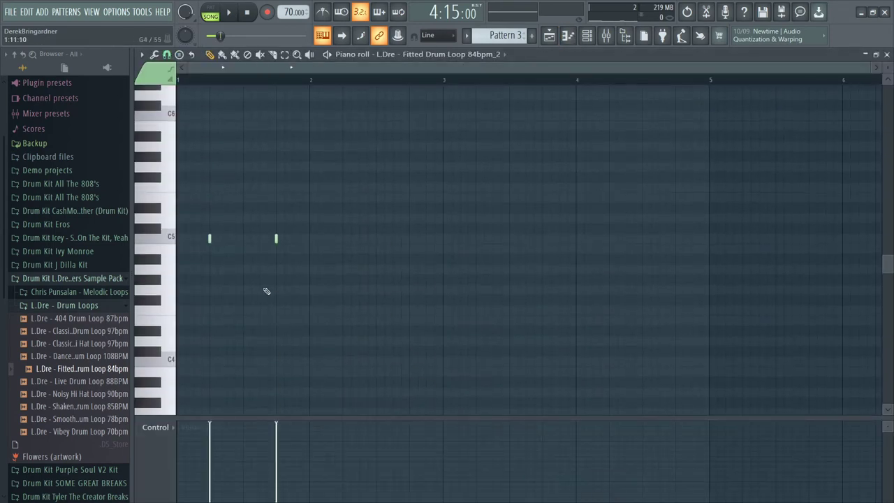
key("ctrl+a")
left_click(154, 55)
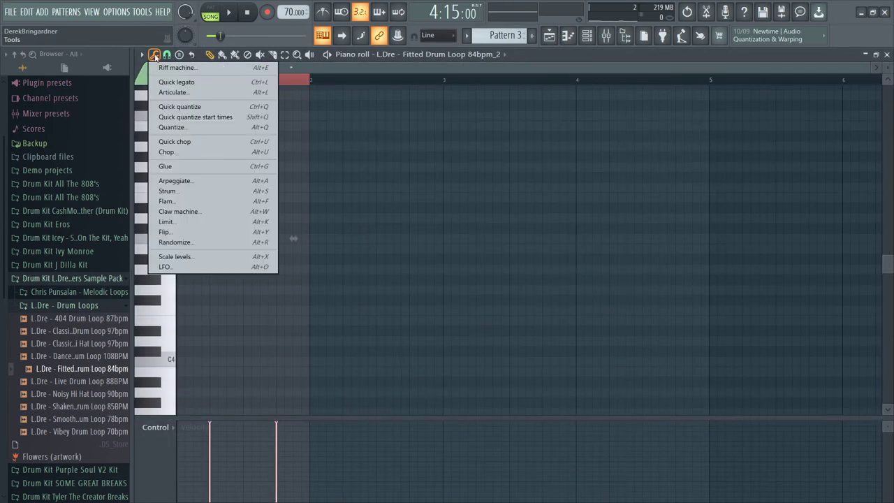
left_click(167, 54)
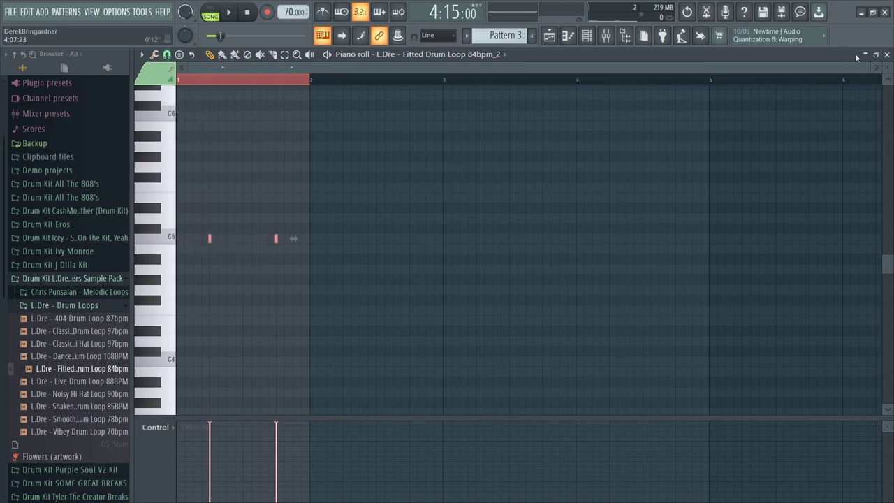
Shift both C5 snare notes slightly off the grid by ear while the song plays
left_click_drag(868, 67, 477, 67)
key("space")
mouse_move(271, 241)
left_mouse_down()
mouse_move(280, 242)
mouse_move(267, 243)
left_mouse_up()
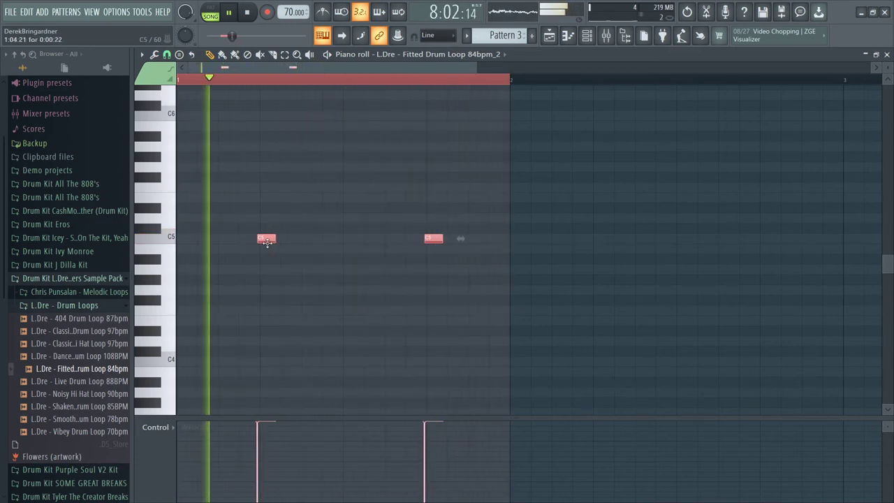
left_click_drag(262, 242, 265, 241)
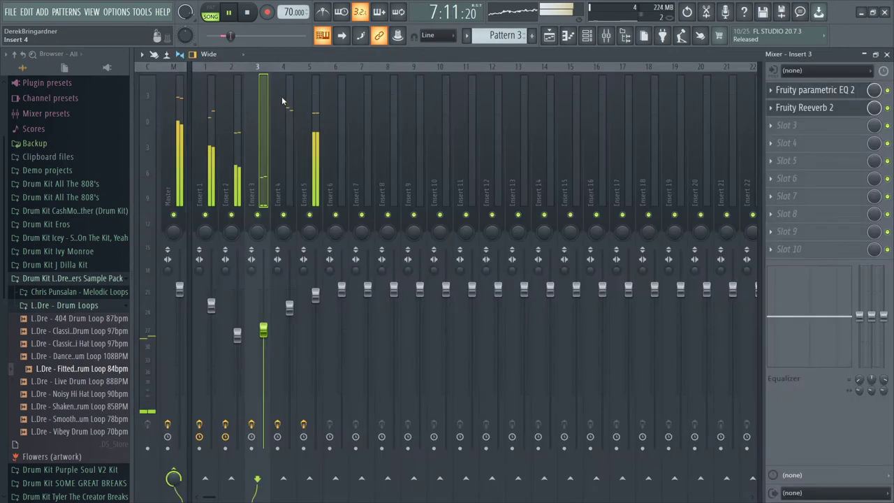
Add Fruity Reeverb 2 to the second effect slot of Insert 4 and set its wet level to about 39%
left_click(281, 96)
left_click(850, 109)
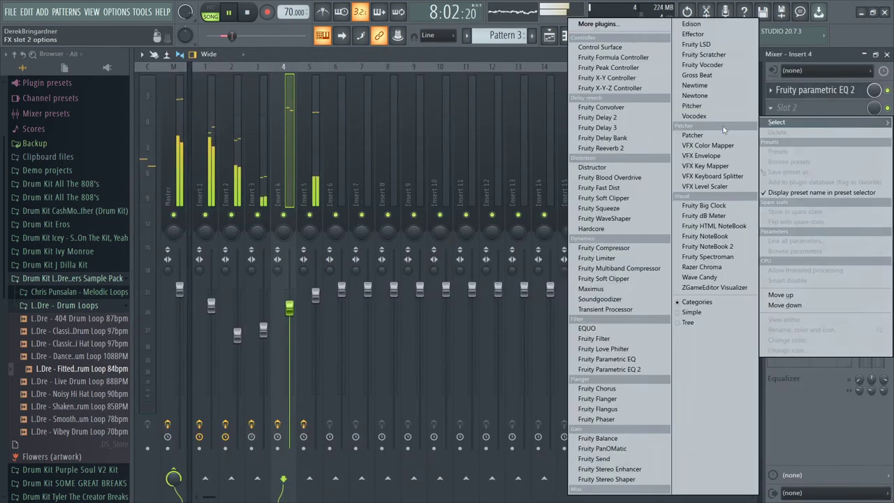
left_click(599, 147)
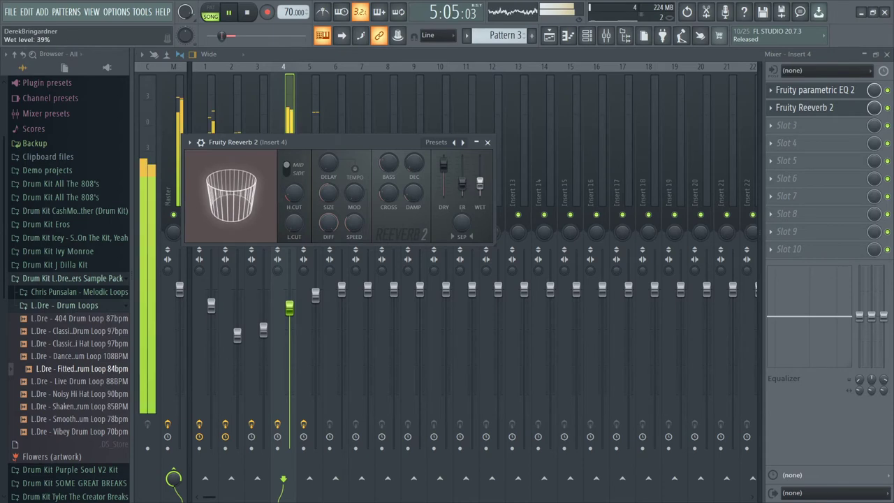
left_click_drag(480, 163, 480, 185)
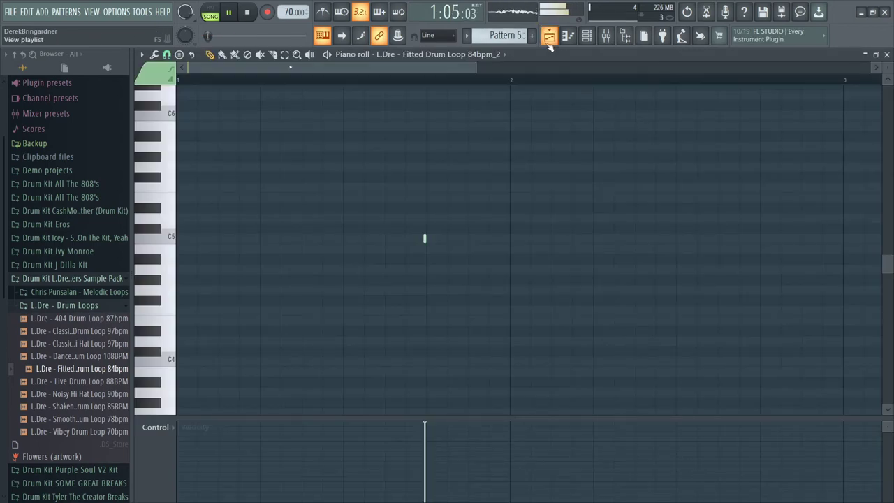
Open the piano roll of the Dance Drum Loop kick channel in Pattern 8 and add a C5 note halfway through bar 1
left_click(550, 43)
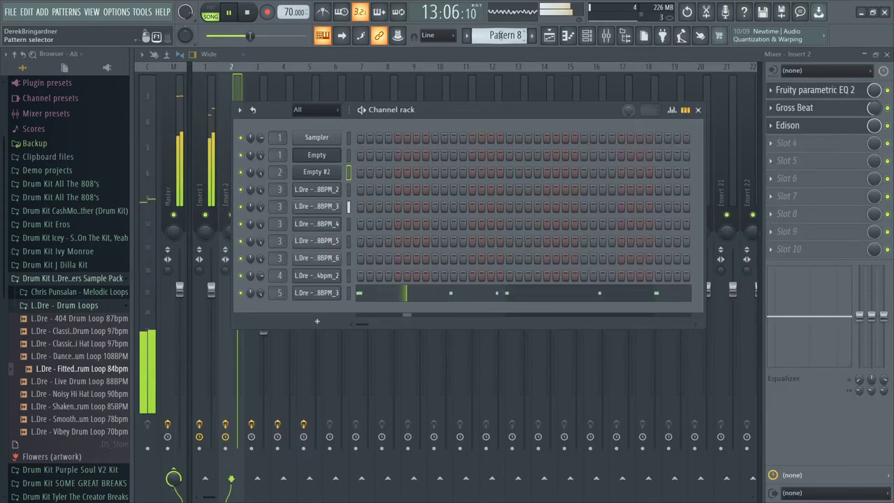
right_click(321, 292)
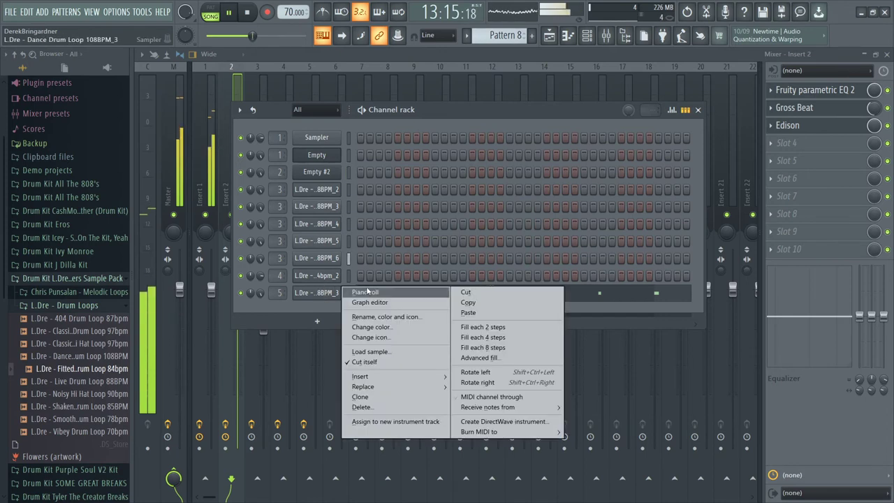
left_click(358, 292)
left_click(347, 241)
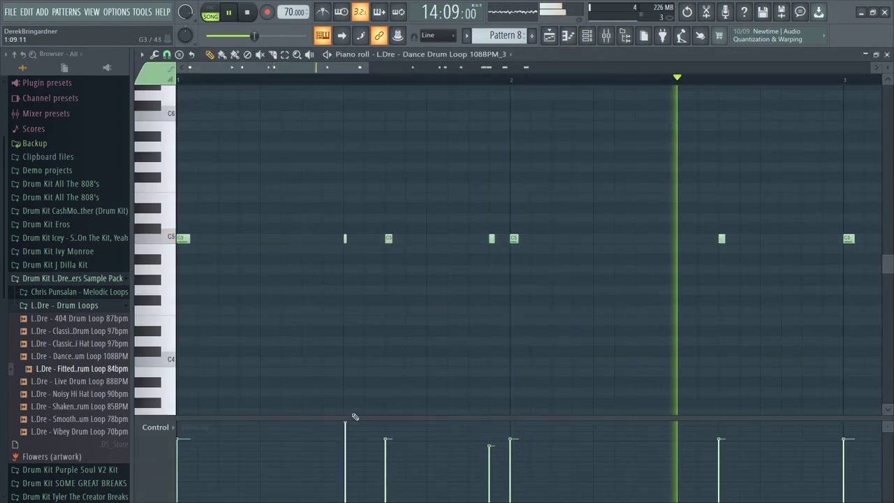
Replay the song from the start to audition the kick notes of Pattern 8
key("space")
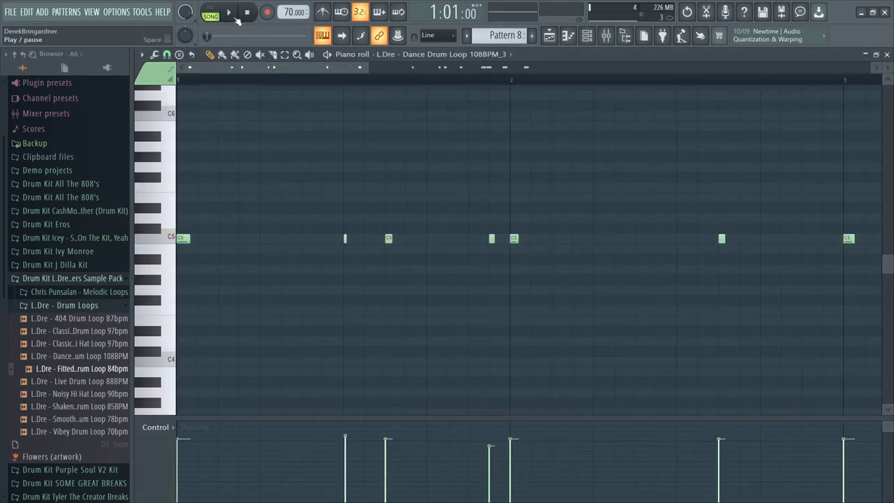
key("space")
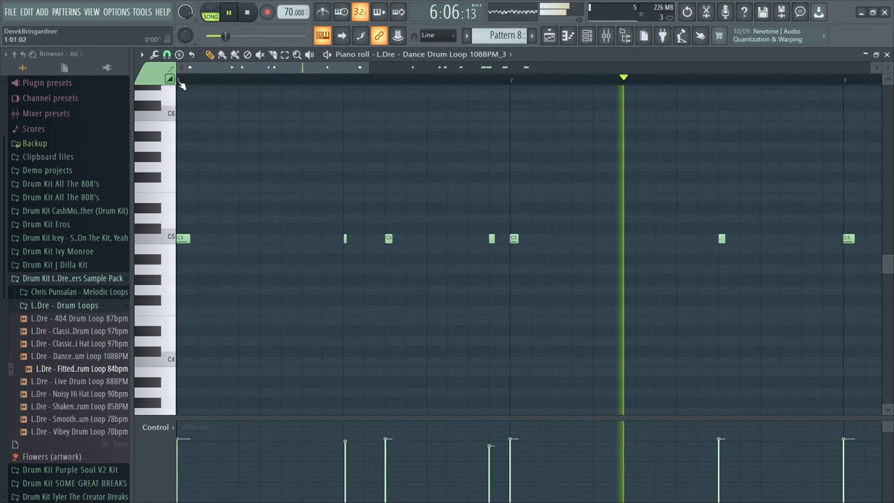
key("space")
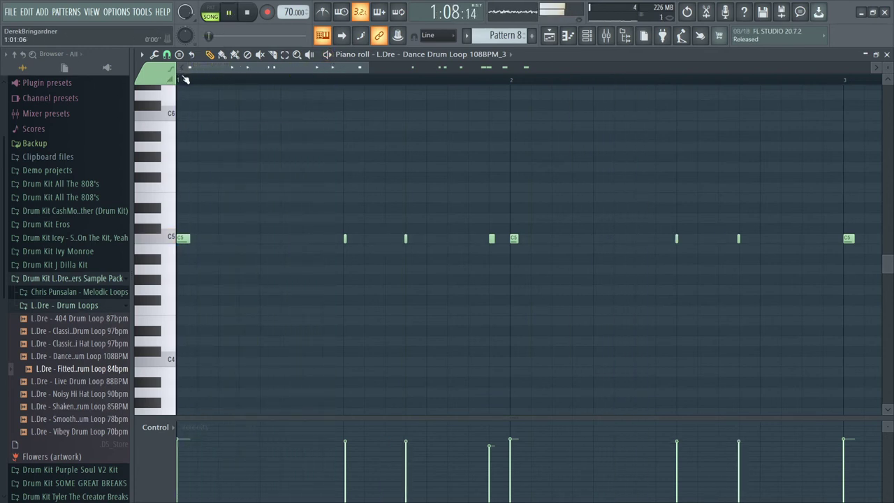
left_click(186, 79)
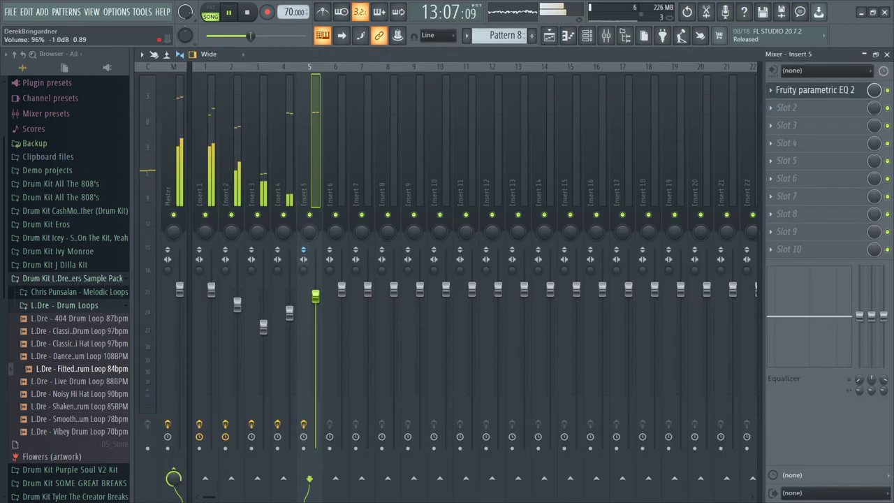
left_click(229, 121)
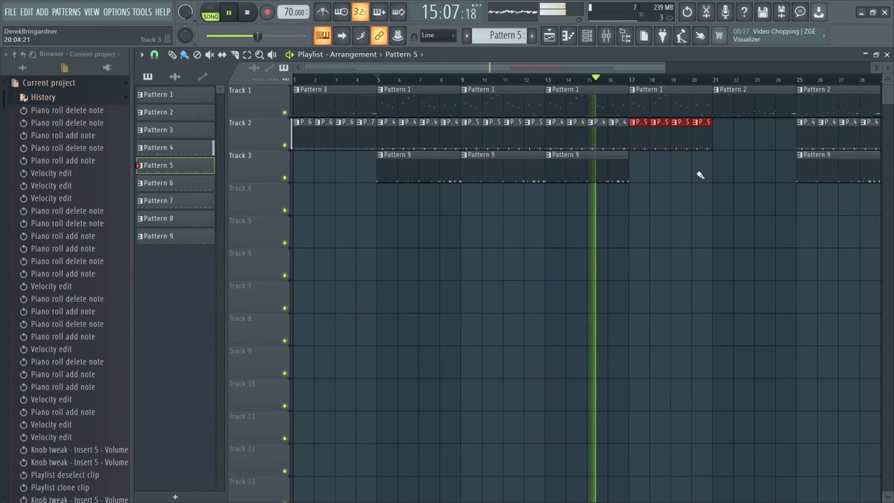